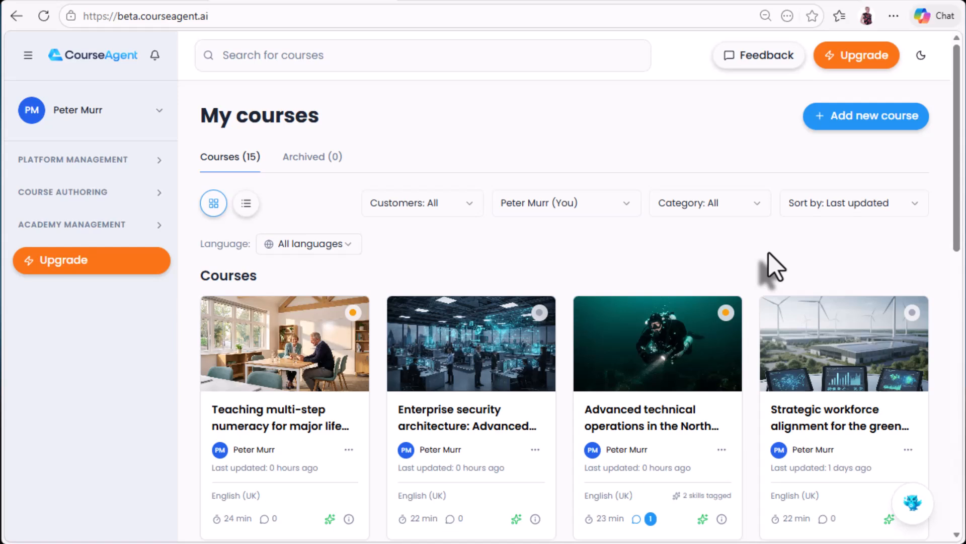
# Step: Start creating a new course from your own materials
pyautogui.click(862, 120)
pyautogui.click(328, 342)
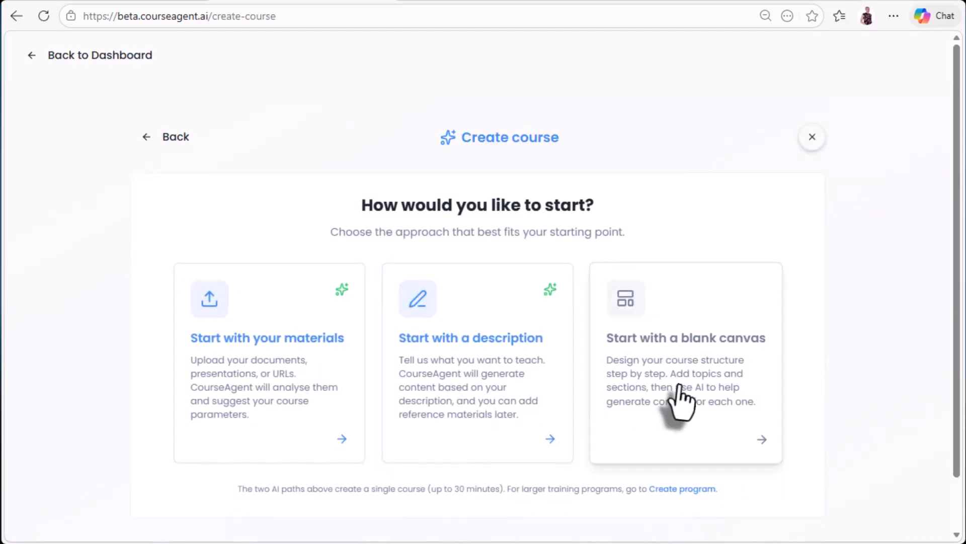
pyautogui.click(273, 403)
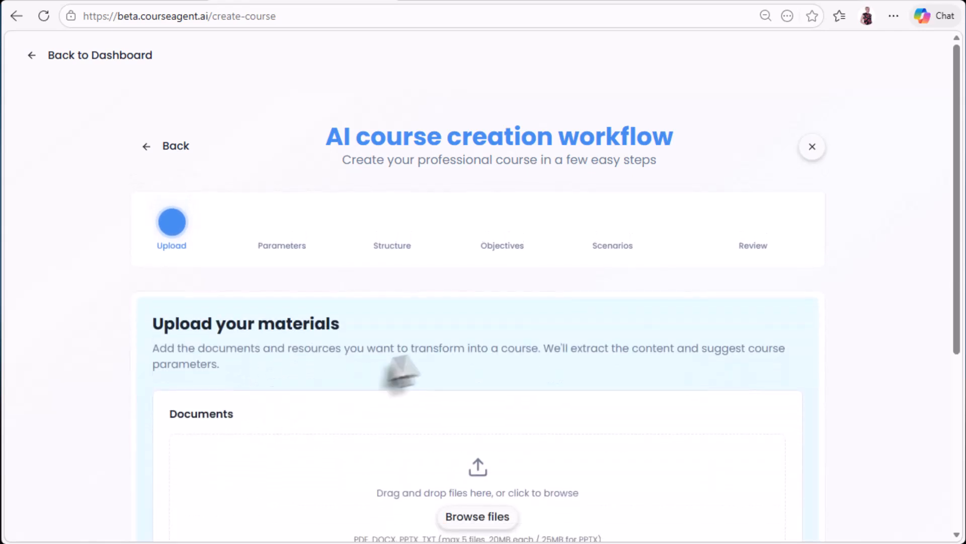
# Step: Upload An_introduction_to_health_and_safety_for_UK_police_officers_content (1).pdf and Beginner's birdwatching guide.pdf as source documents
pyautogui.scroll(-3, 412, 355)
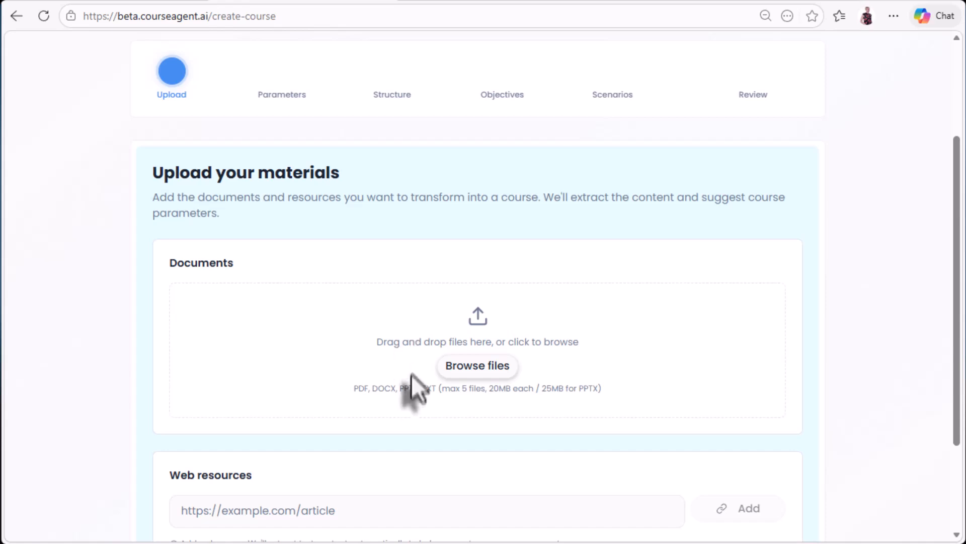
pyautogui.scroll(-1, 421, 419)
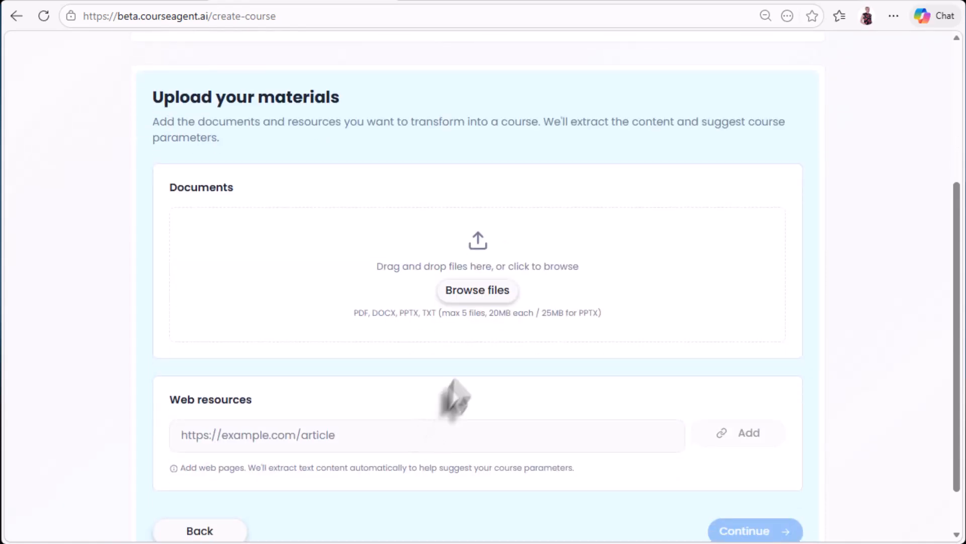
pyautogui.click(478, 290)
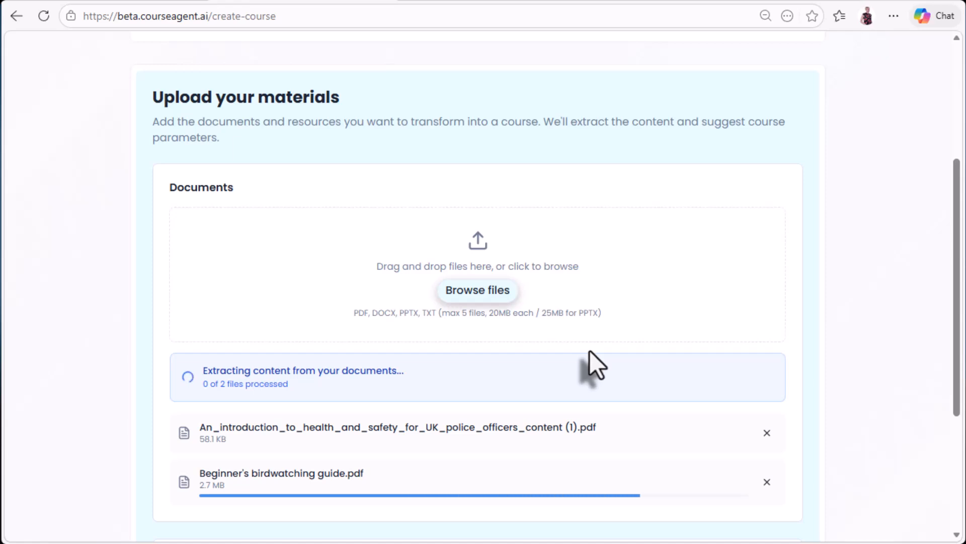
pyautogui.scroll(-1, 590, 352)
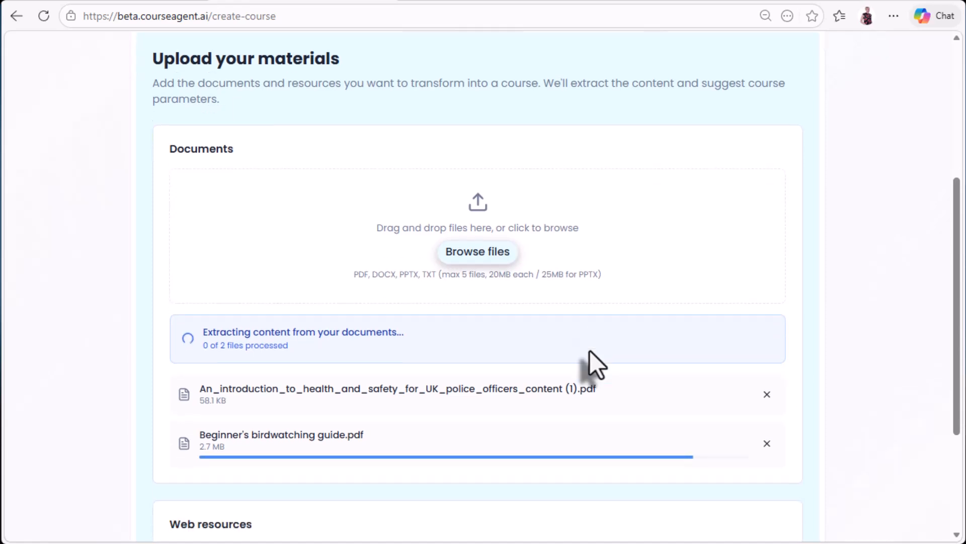
pyautogui.scroll(-3, 589, 351)
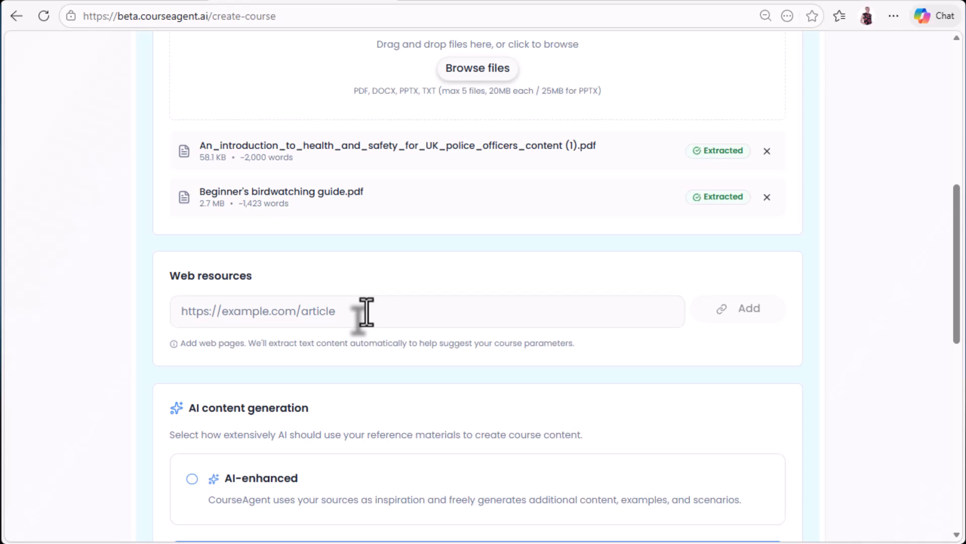
pyautogui.click(366, 312)
pyautogui.write('https://courseagent.ai')
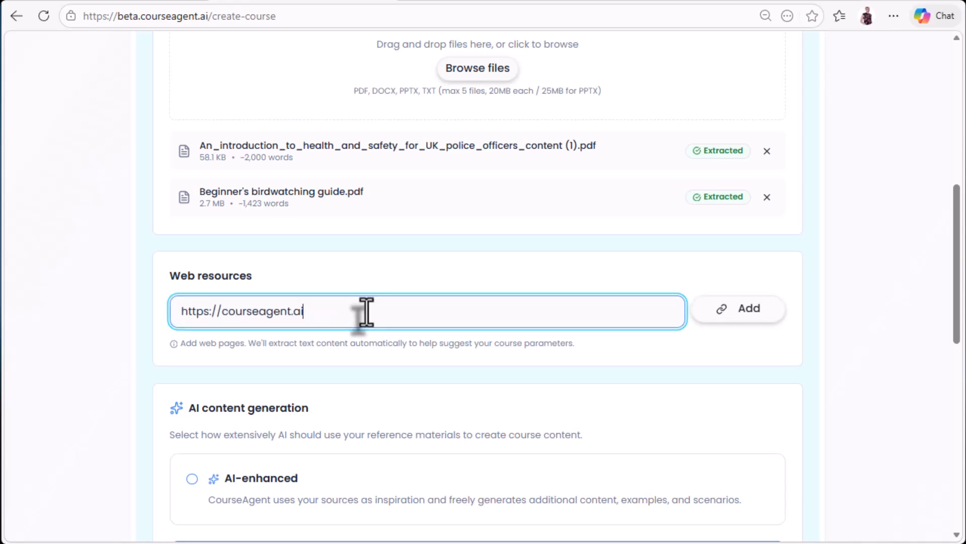
pyautogui.click(754, 316)
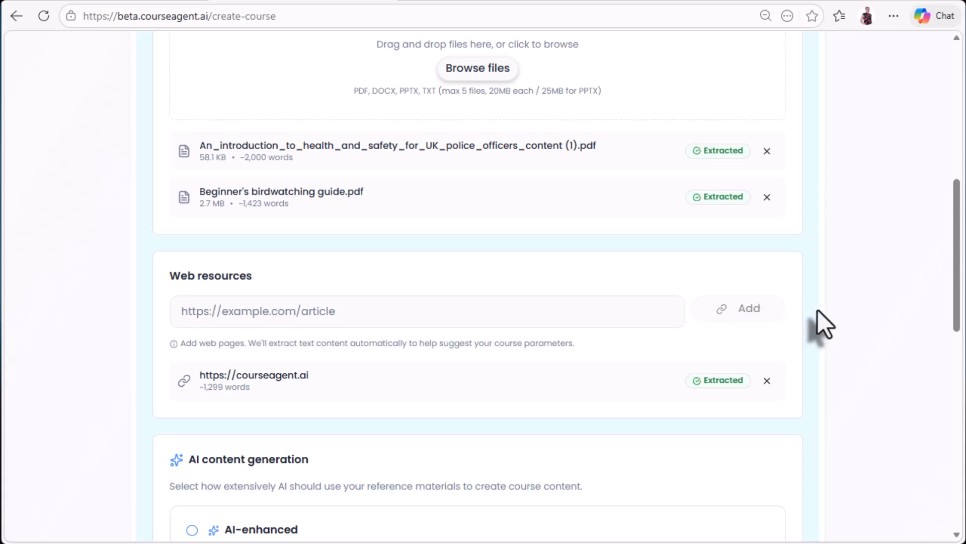
# Step: Remove the courseagent.ai web resource and the police health and safety PDF, keeping only the birdwatching guide as a source
pyautogui.scroll(-9, 817, 310)
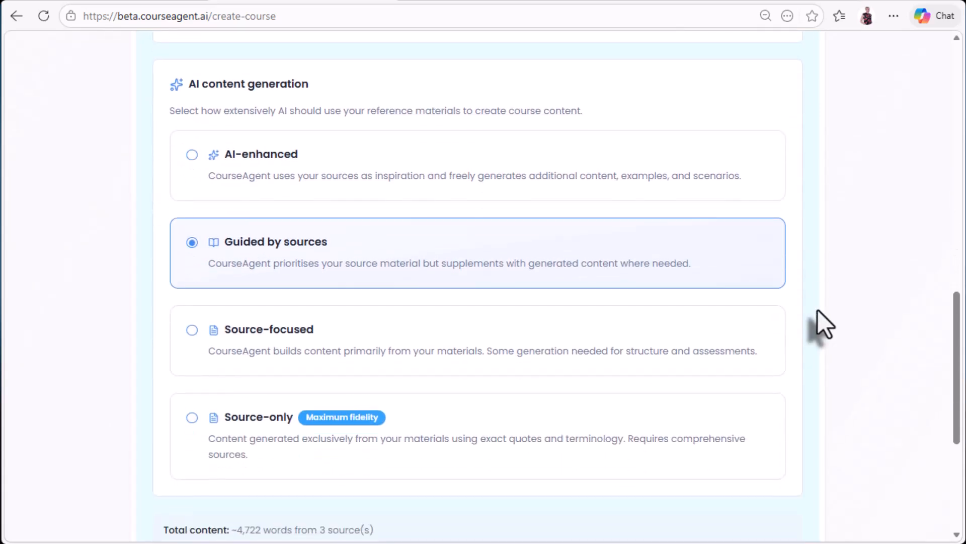
pyautogui.scroll(-4, 817, 310)
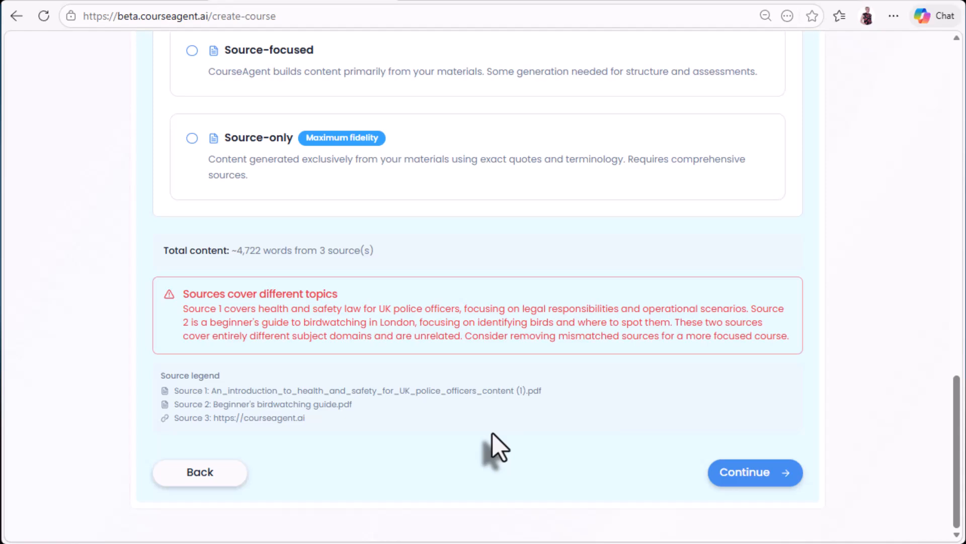
pyautogui.scroll(15, 776, 319)
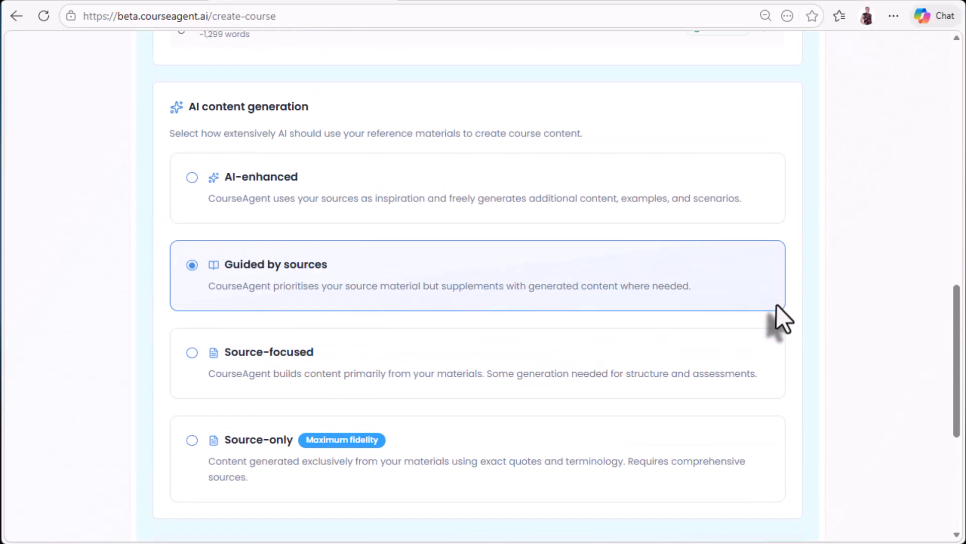
pyautogui.click(766, 481)
pyautogui.click(766, 251)
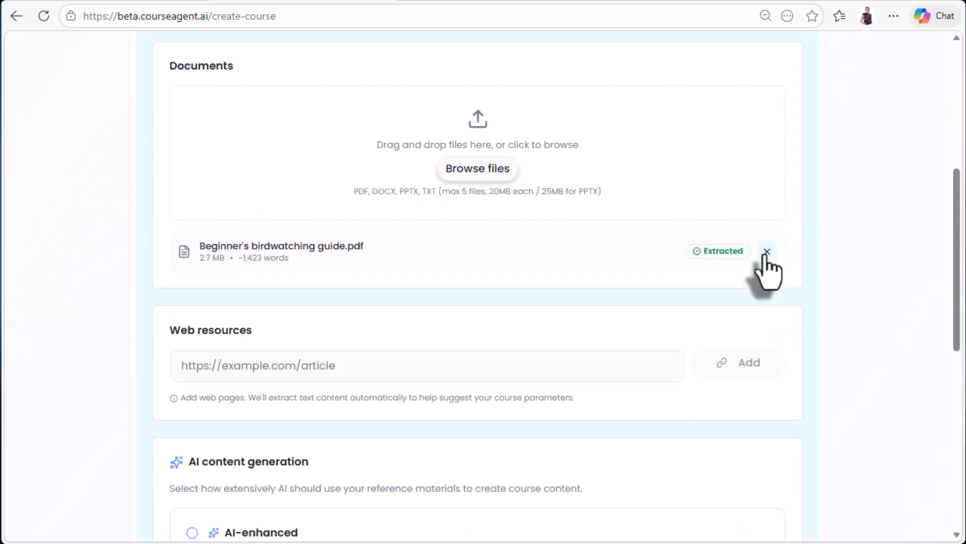
# Step: Keep AI content generation on Guided by sources and continue to the course parameters
pyautogui.scroll(-5, 847, 352)
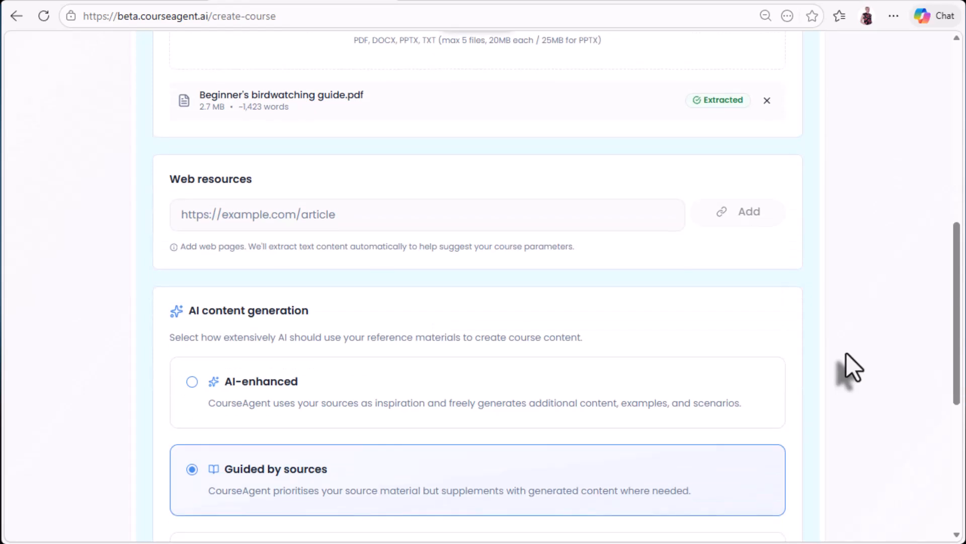
pyautogui.scroll(-2, 847, 353)
pyautogui.scroll(-2, 847, 353)
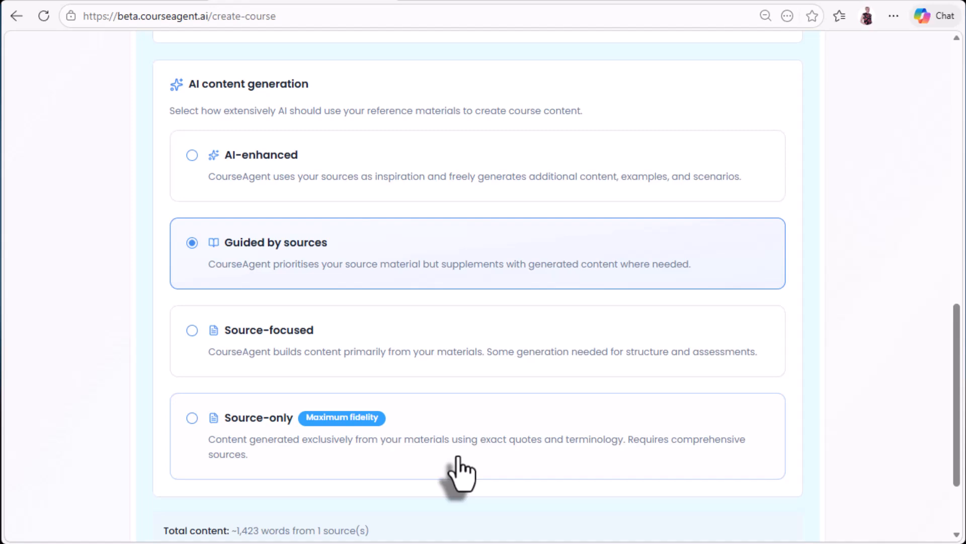
pyautogui.scroll(-2, 458, 457)
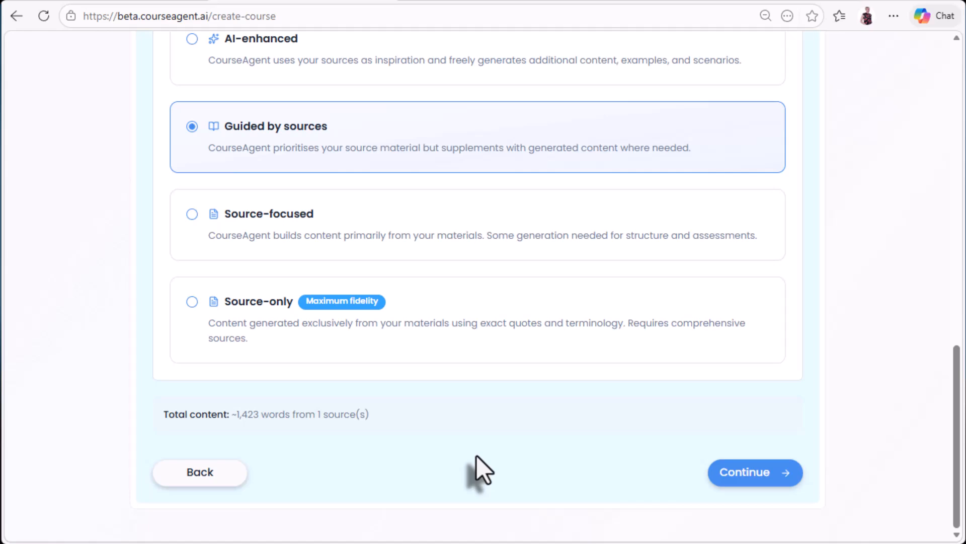
pyautogui.click(759, 473)
# Step: Have the AI suggest the course description and the target audience from the uploaded materials
pyautogui.scroll(-4, 659, 403)
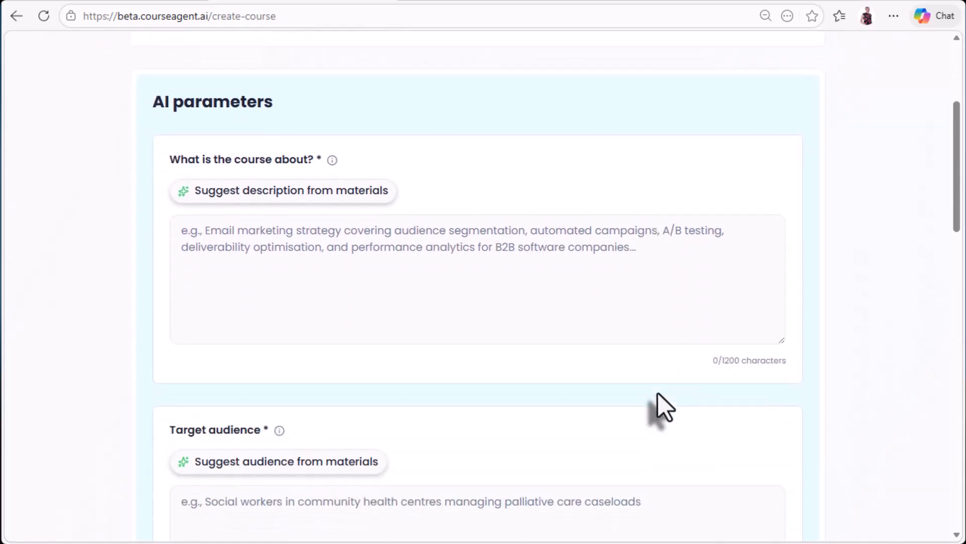
pyautogui.click(285, 190)
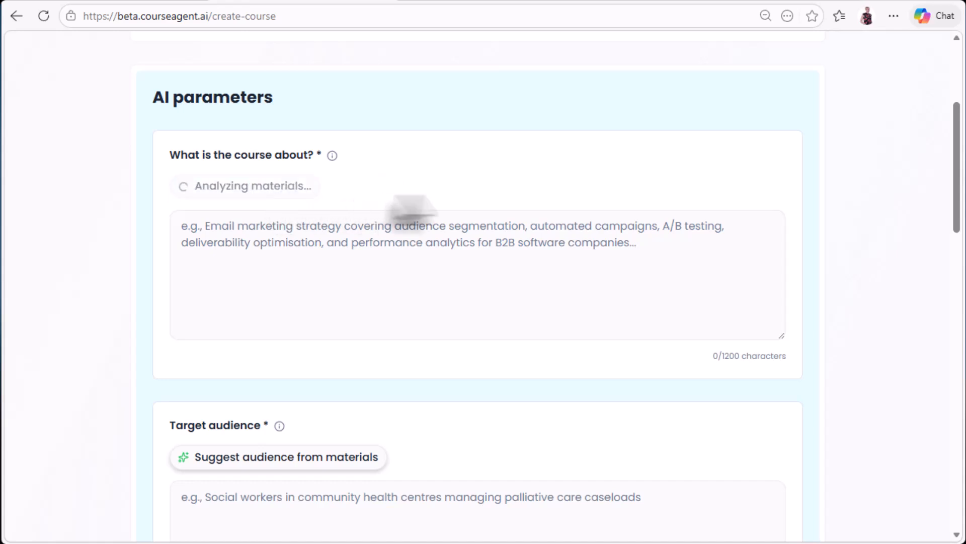
pyautogui.scroll(-3, 537, 191)
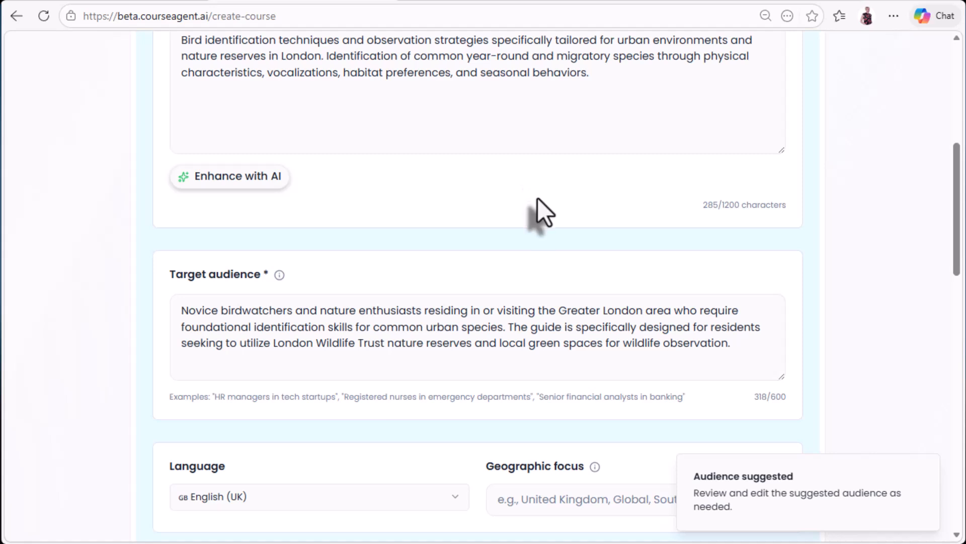
# Step: Have the AI suggest the learners' prior knowledge level from the materials
pyautogui.scroll(-3, 538, 198)
pyautogui.scroll(-3, 538, 197)
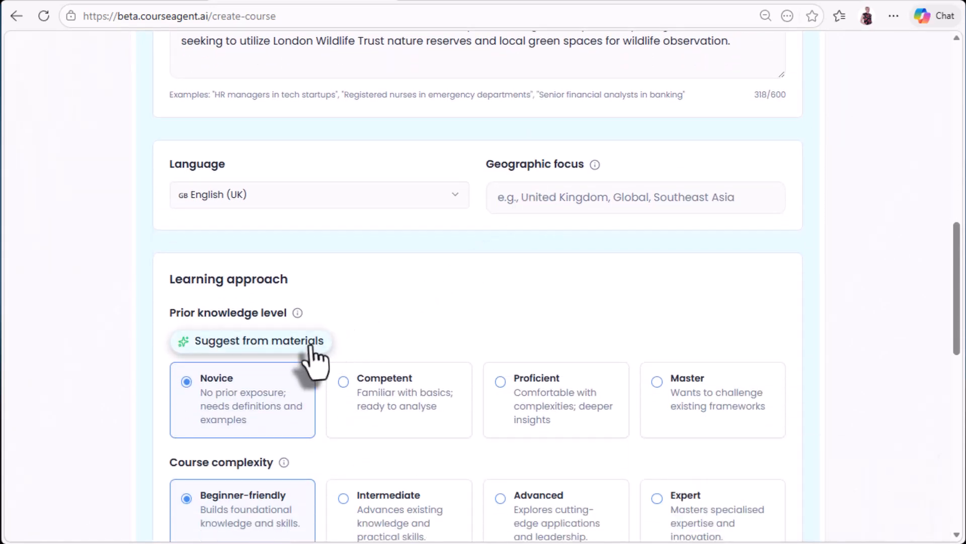
pyautogui.click(312, 342)
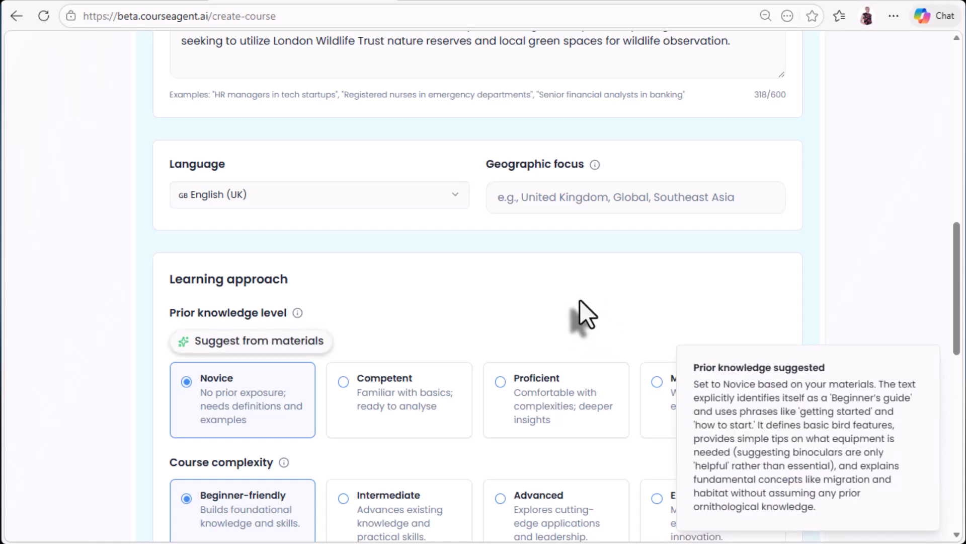
pyautogui.scroll(2, 579, 302)
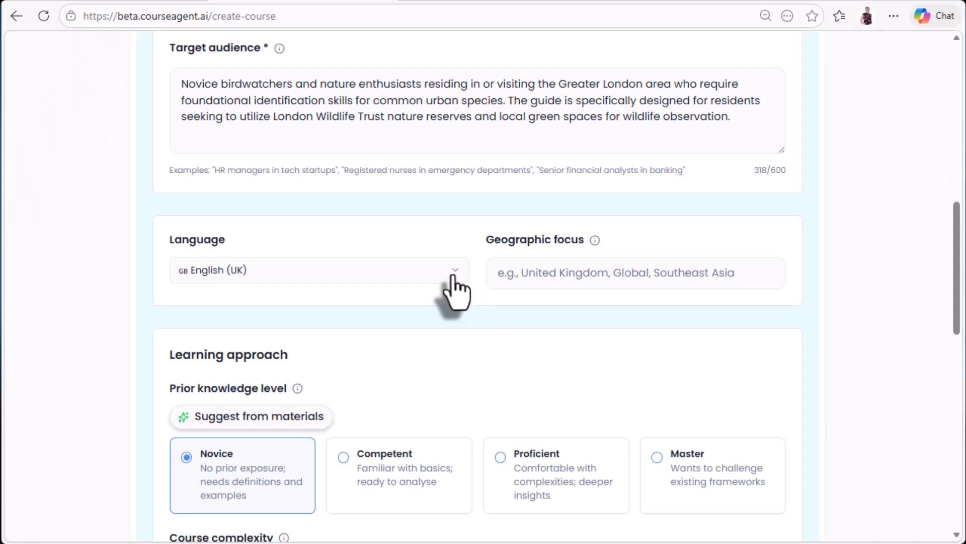
# Step: Keep the course complexity at Beginner-friendly and set the writing tone to Engaging
pyautogui.scroll(-7, 586, 277)
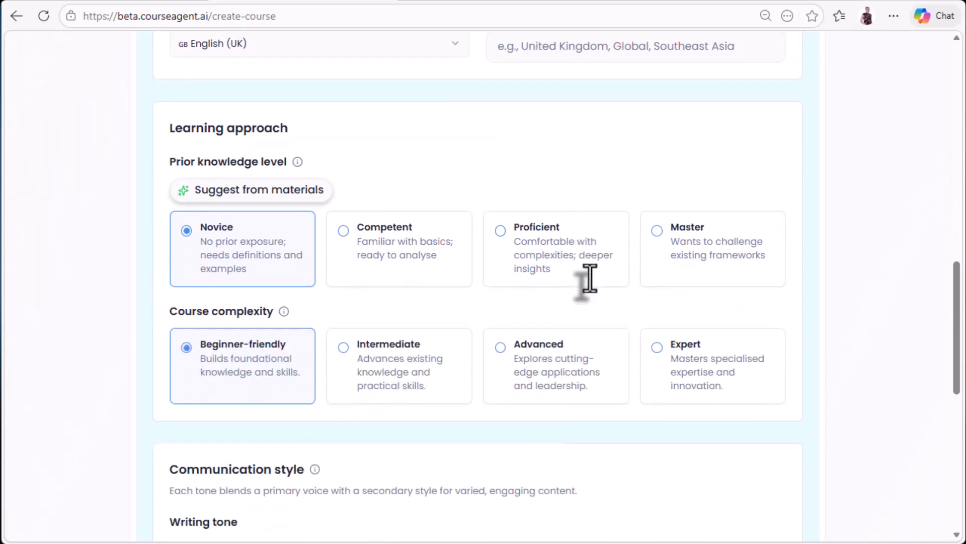
pyautogui.scroll(-5, 591, 277)
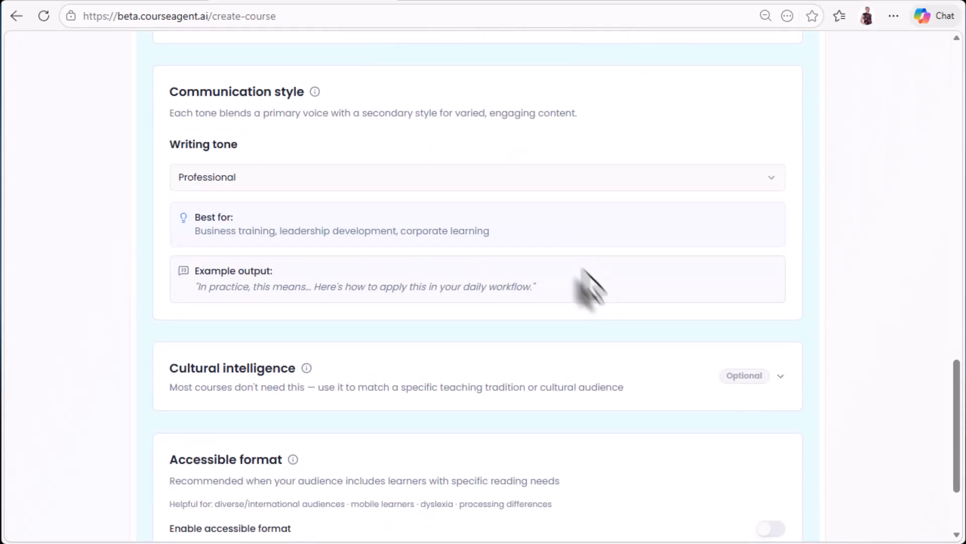
pyautogui.click(498, 182)
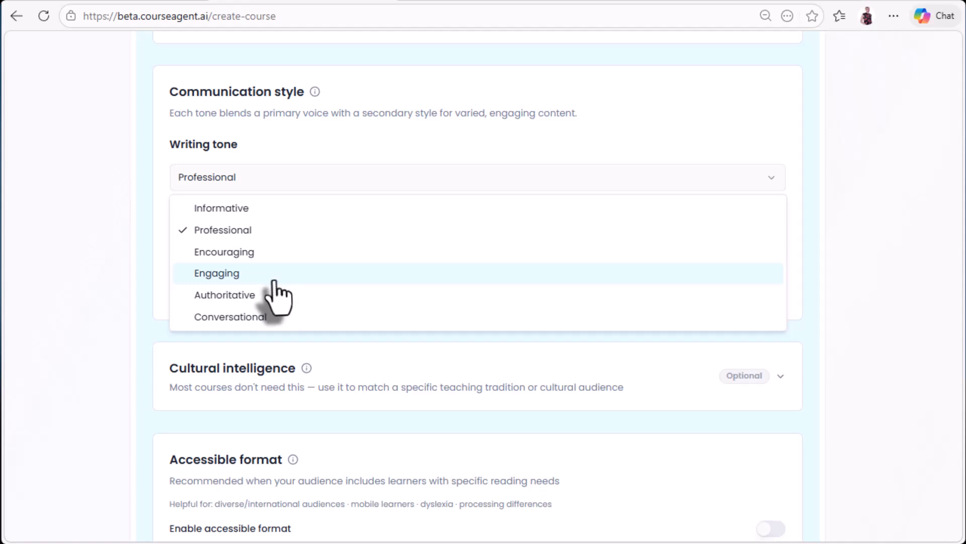
pyautogui.click(275, 280)
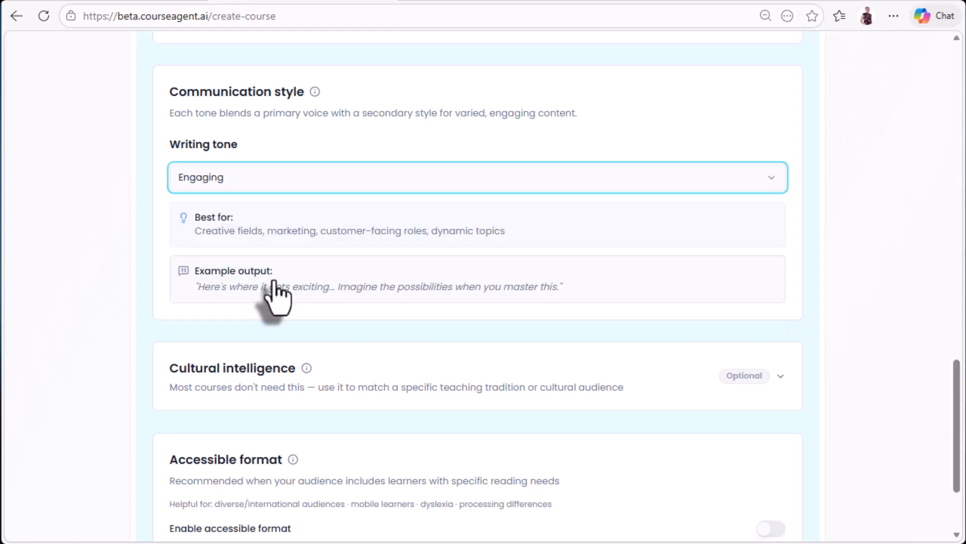
# Step: Look through the Cultural intelligence teaching frameworks without choosing one, and continue to the course structure
pyautogui.scroll(-2, 654, 276)
pyautogui.click(663, 262)
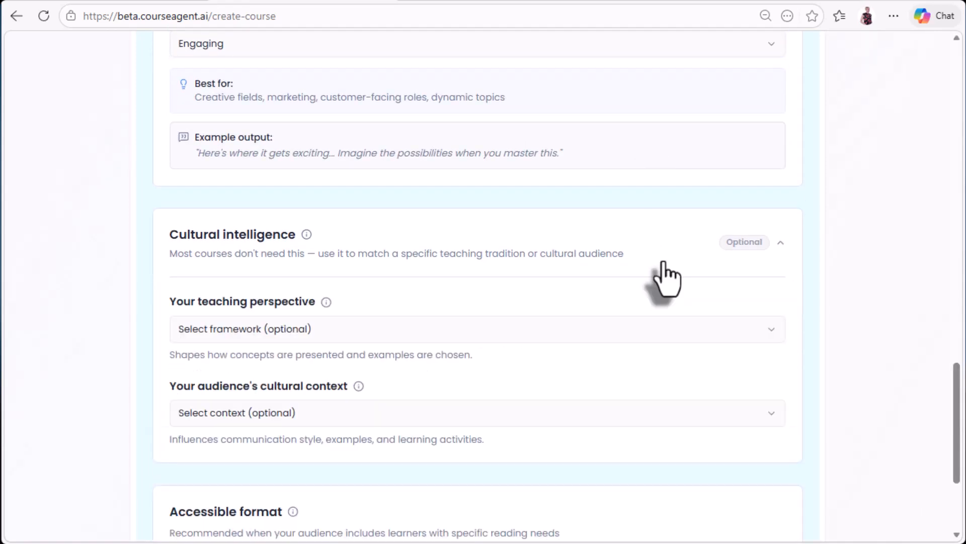
pyautogui.scroll(-3, 664, 277)
pyautogui.click(496, 183)
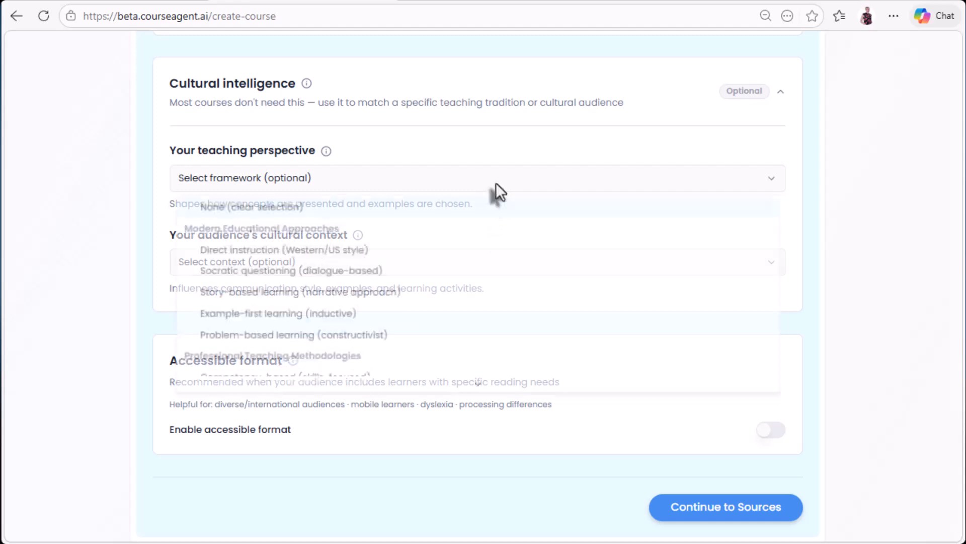
pyautogui.scroll(-3, 393, 337)
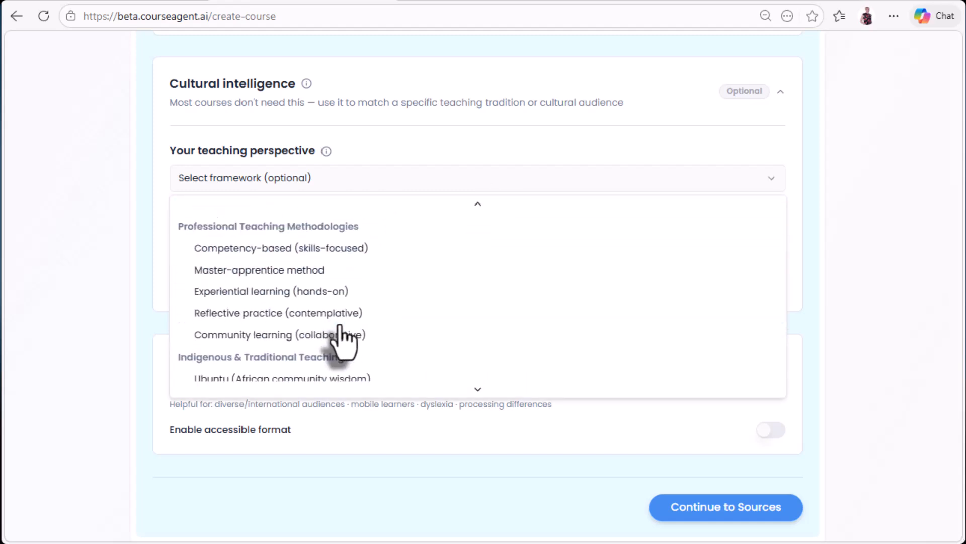
pyautogui.click(627, 171)
pyautogui.scroll(-1, 621, 272)
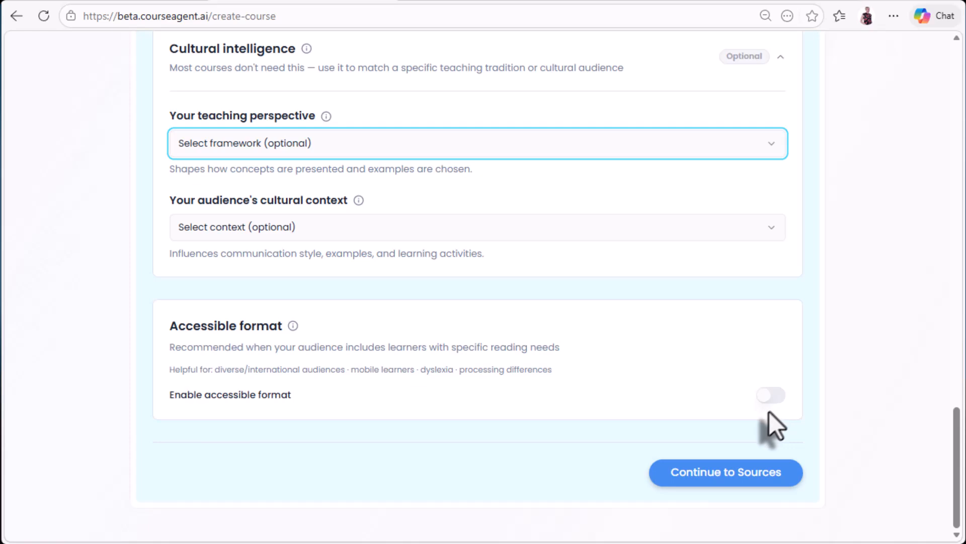
pyautogui.click(721, 480)
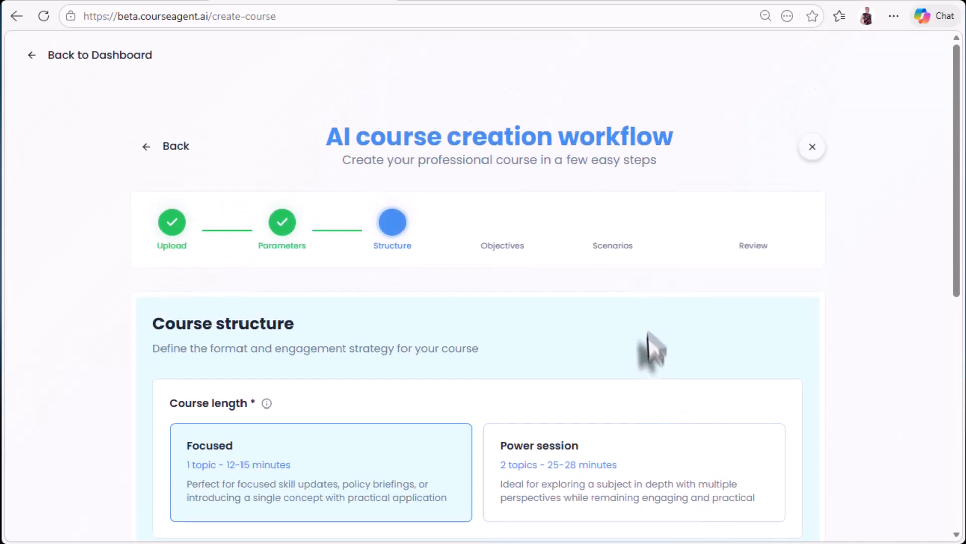
# Step: Keep the Focused course length, practice scenarios and Focused scenario placement, and continue to the learning objectives
pyautogui.scroll(-2, 649, 338)
pyautogui.scroll(-3, 651, 321)
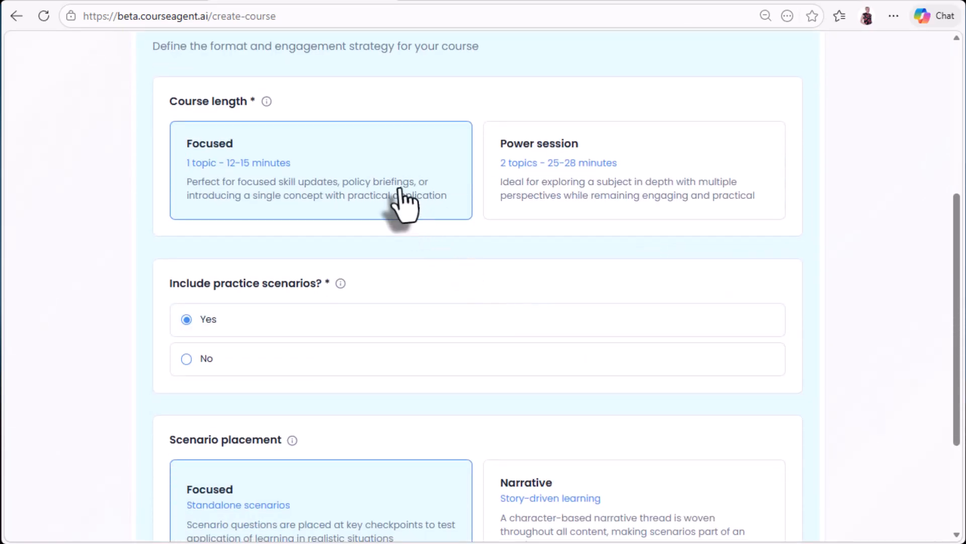
pyautogui.scroll(-3, 558, 201)
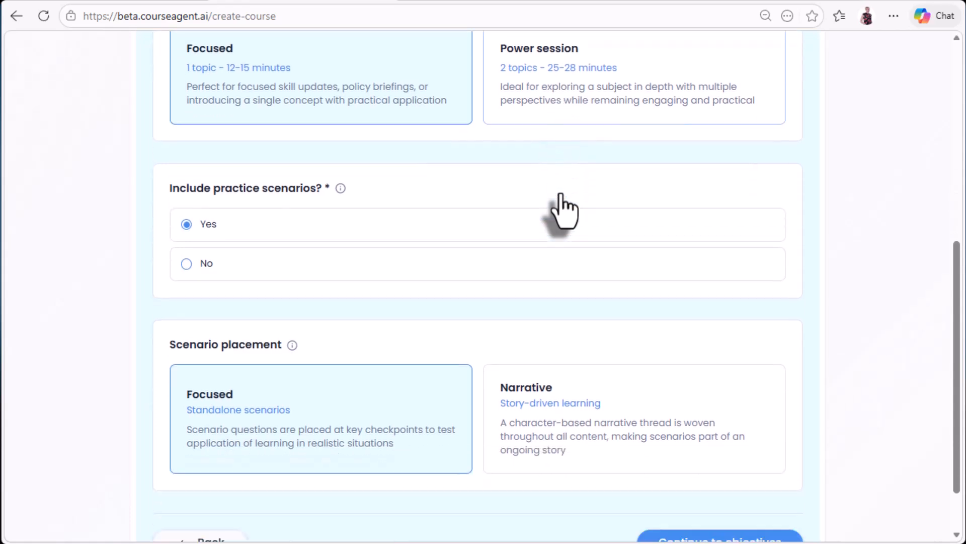
pyautogui.scroll(-1, 562, 207)
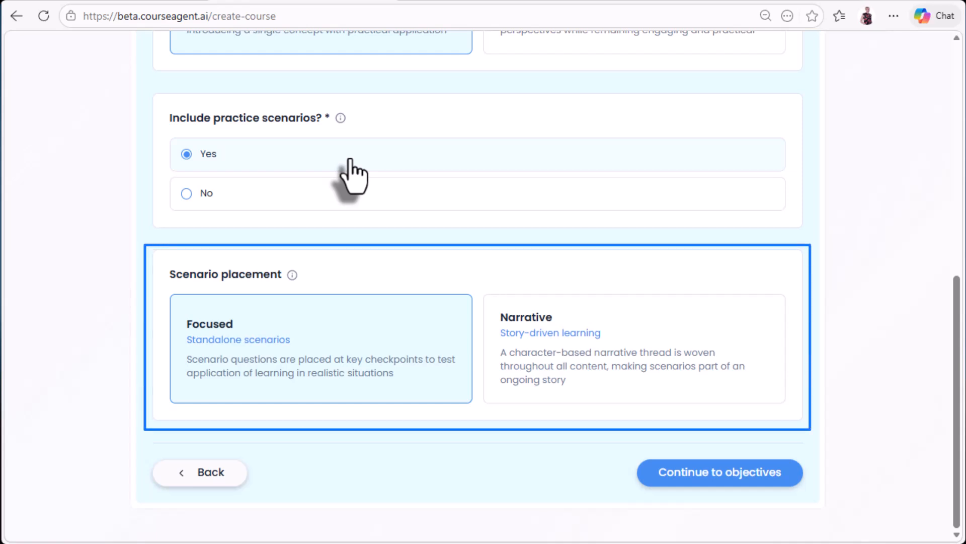
pyautogui.click(710, 474)
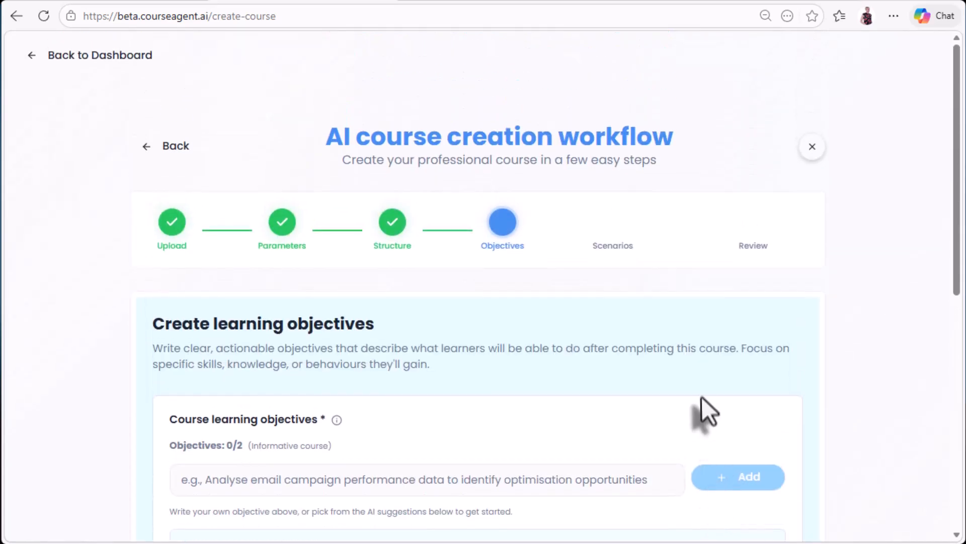
# Step: Add the suggested objectives on identifying five year-round London species and describing habitats for migratory species, and continue to the scenario themes
pyautogui.scroll(-9, 701, 396)
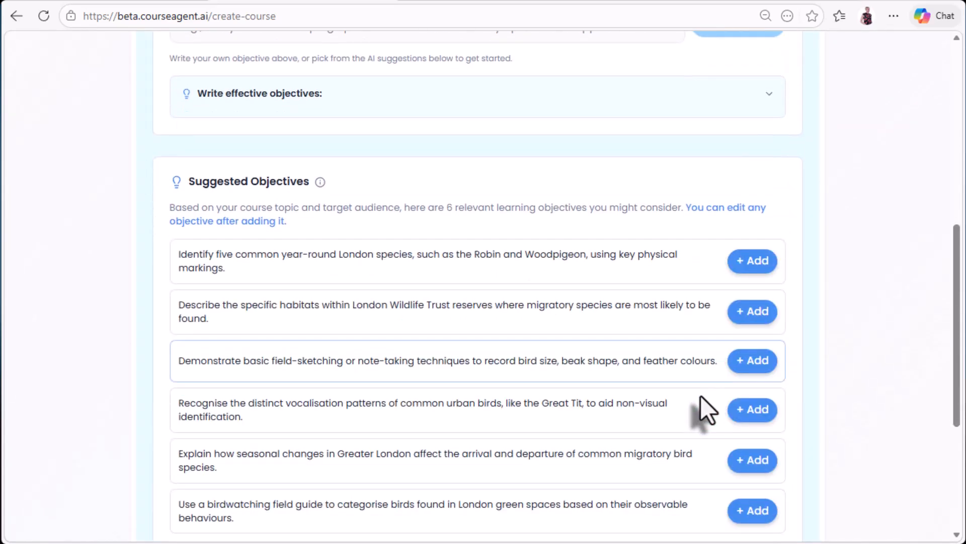
pyautogui.scroll(-2, 705, 383)
pyautogui.click(754, 189)
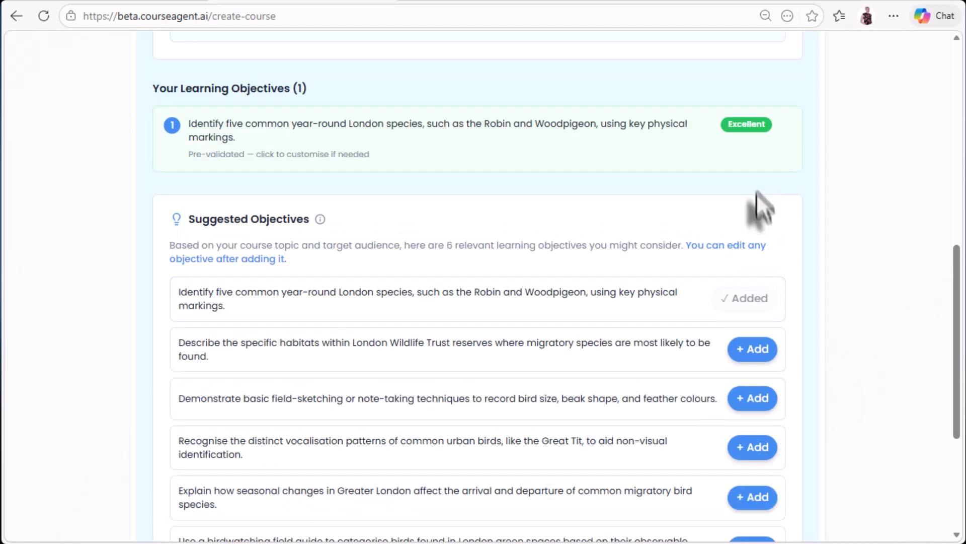
pyautogui.click(753, 350)
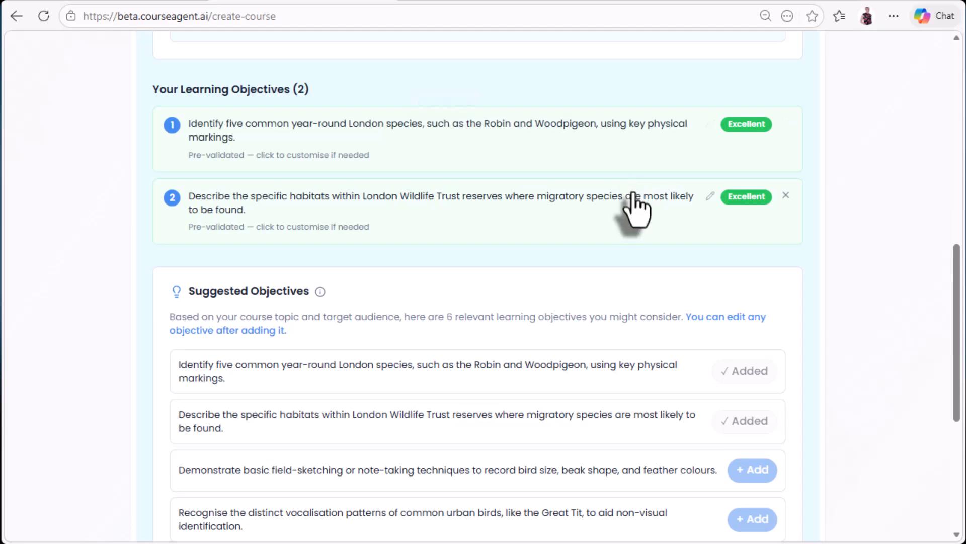
pyautogui.scroll(-1, 637, 216)
pyautogui.scroll(-3, 638, 216)
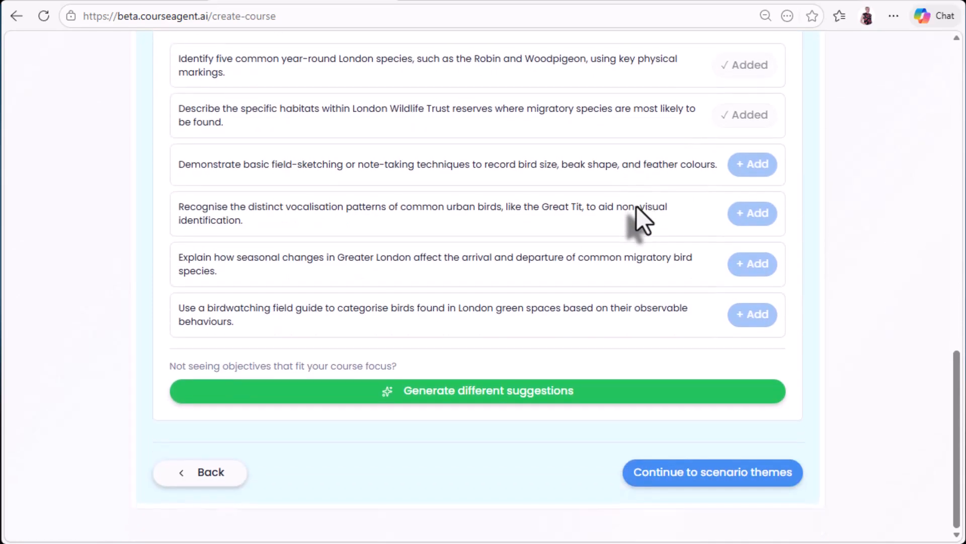
pyautogui.click(719, 479)
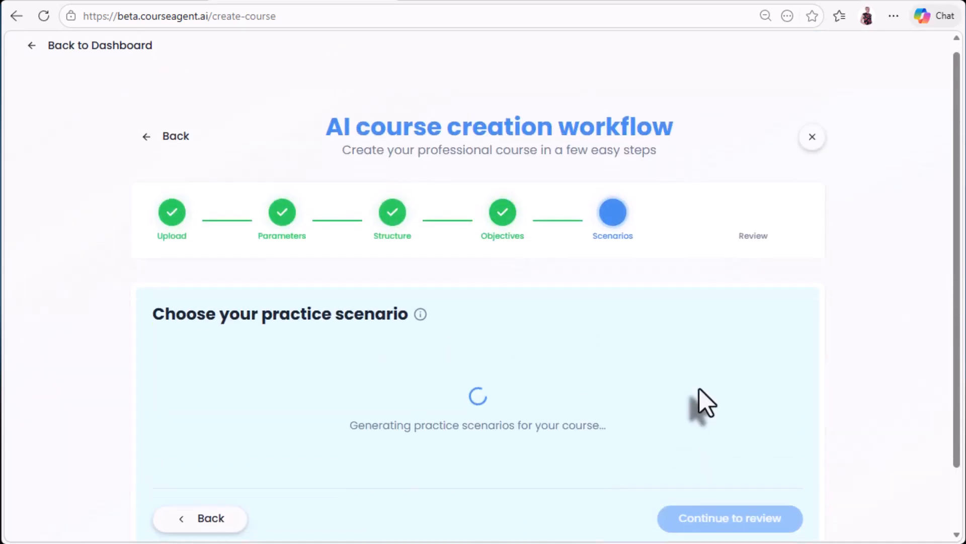
# Step: Choose the Walthamstow Wetlands Sighting Records case study as the practice scenario and continue to the review
pyautogui.scroll(-1, 700, 388)
pyautogui.scroll(-3, 699, 388)
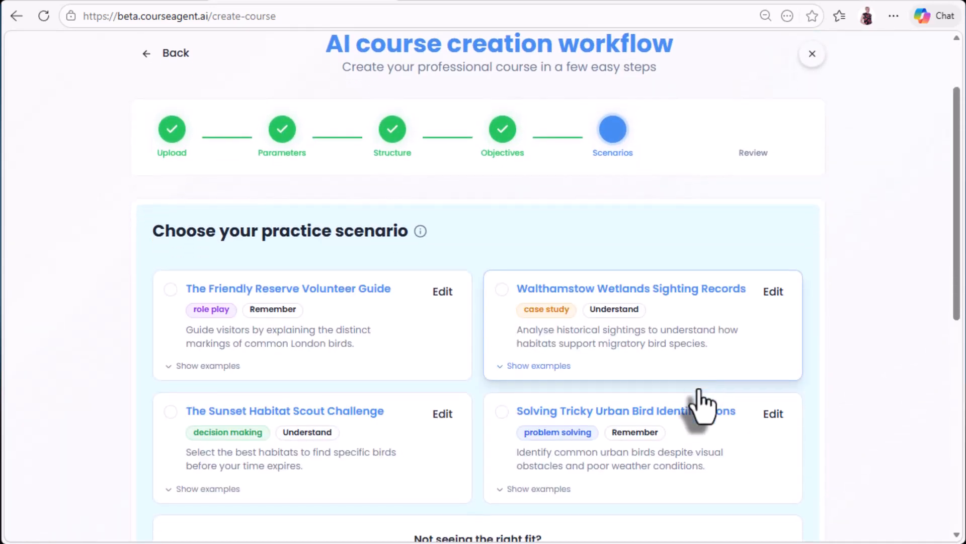
pyautogui.scroll(-1, 702, 406)
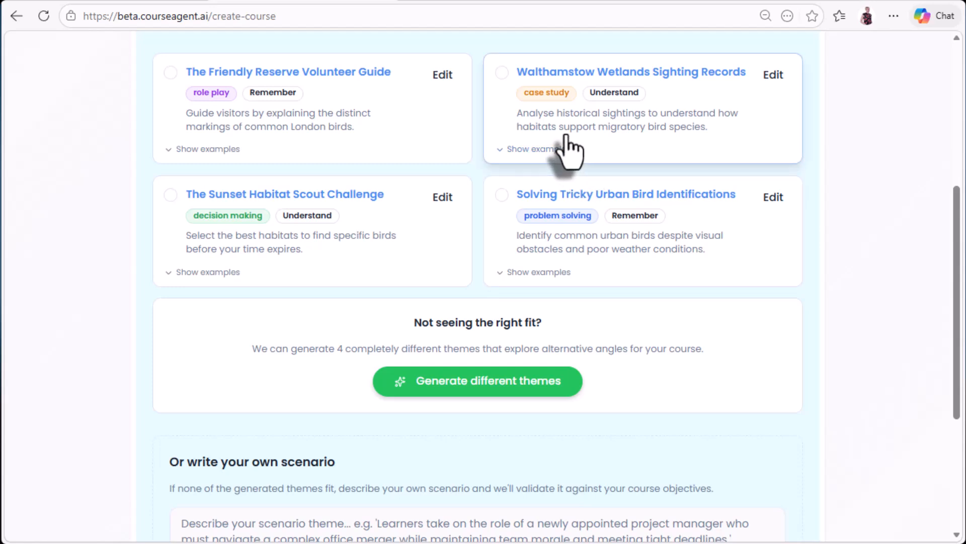
pyautogui.click(513, 149)
pyautogui.scroll(-1, 654, 299)
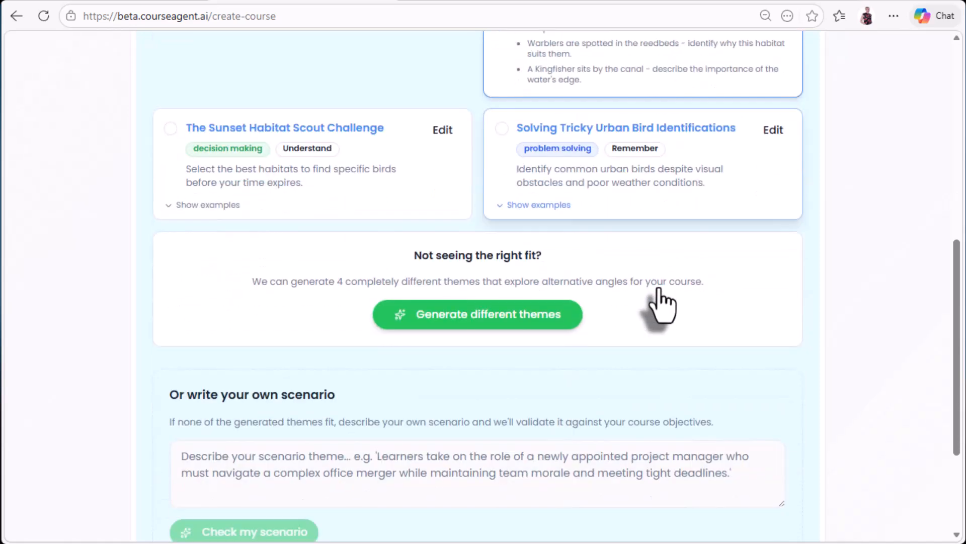
pyautogui.scroll(-3, 659, 302)
pyautogui.click(722, 466)
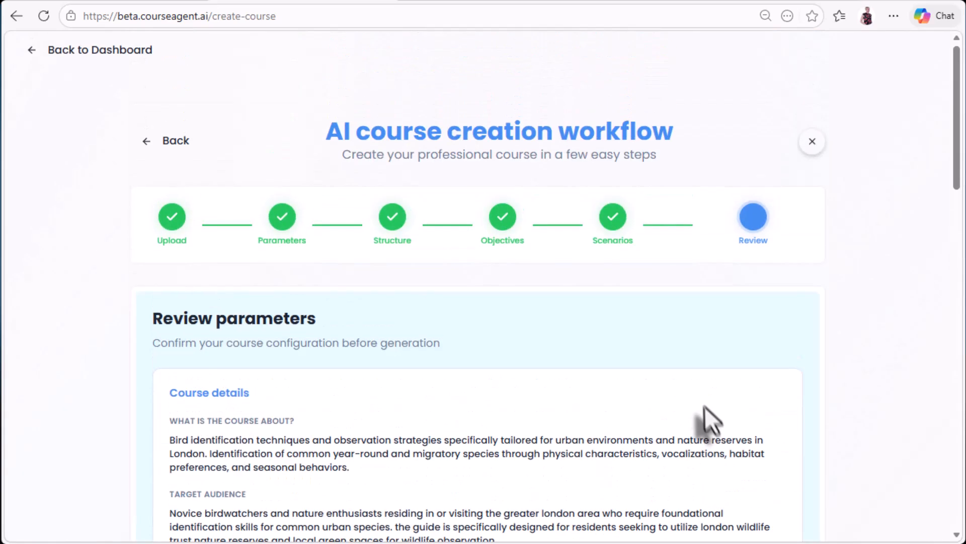
# Step: Review the course parameters and assign the Compliance & Safety and Professional development categories
pyautogui.scroll(-7, 701, 360)
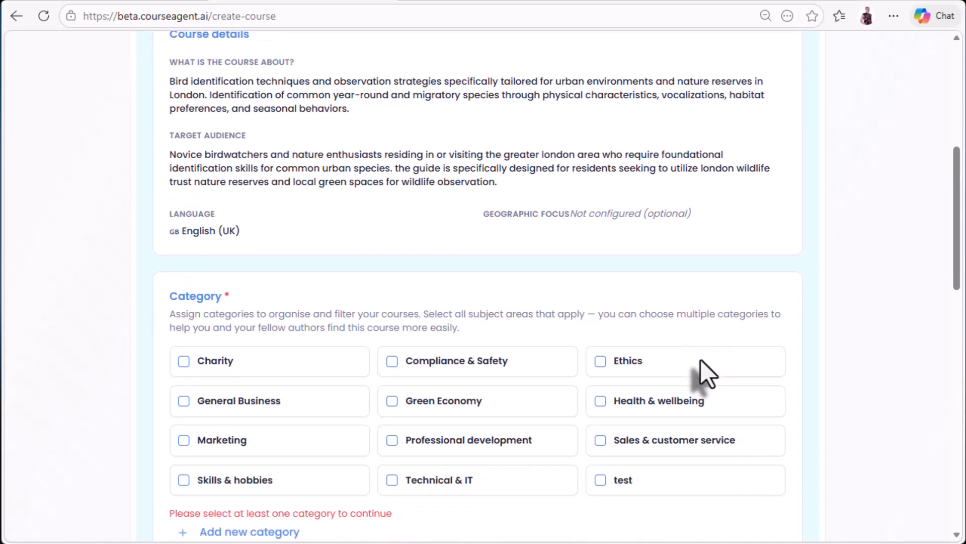
pyautogui.scroll(-2, 700, 359)
pyautogui.scroll(-4, 700, 362)
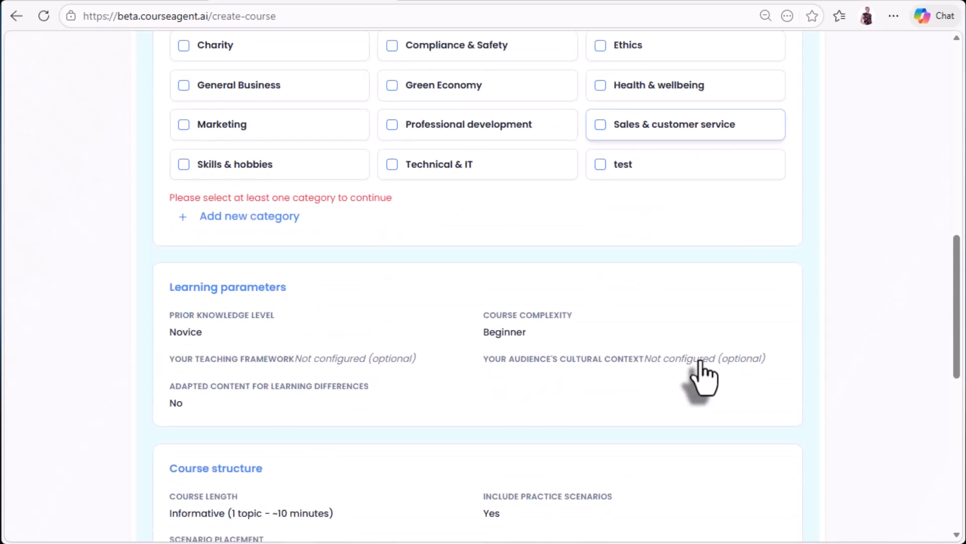
pyautogui.scroll(-7, 700, 361)
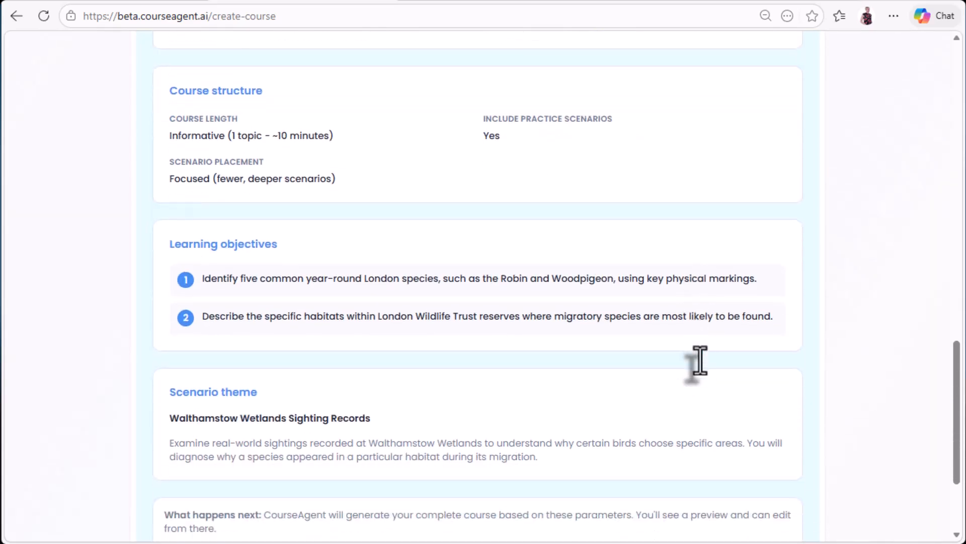
pyautogui.scroll(11, 701, 359)
pyautogui.click(483, 286)
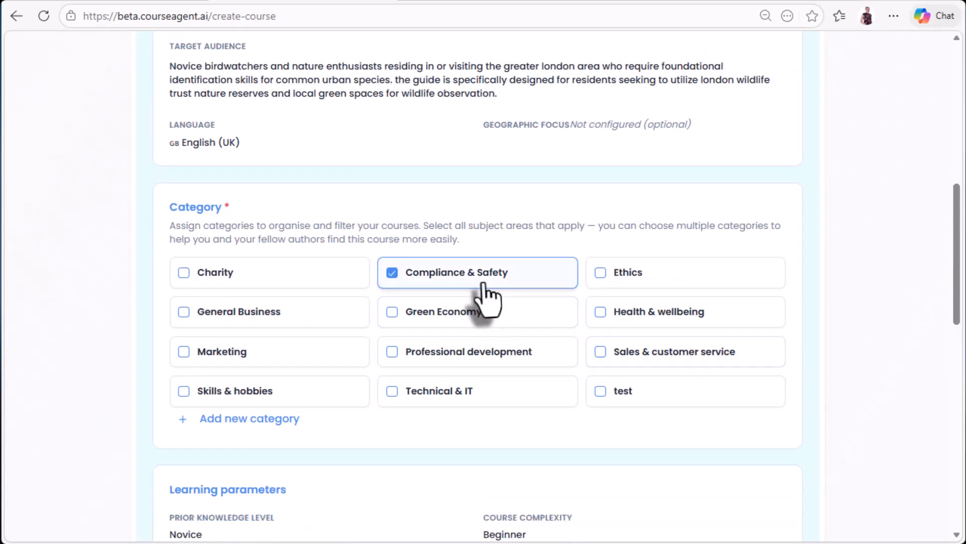
pyautogui.click(472, 353)
# Step: Generate the course with Standard quality AI images
pyautogui.scroll(-11, 701, 393)
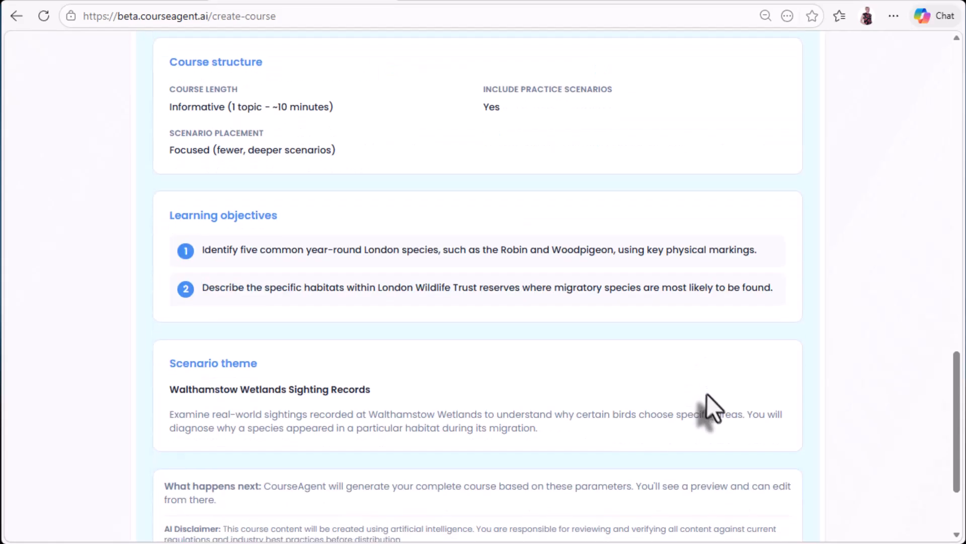
pyautogui.scroll(-3, 710, 408)
pyautogui.click(725, 471)
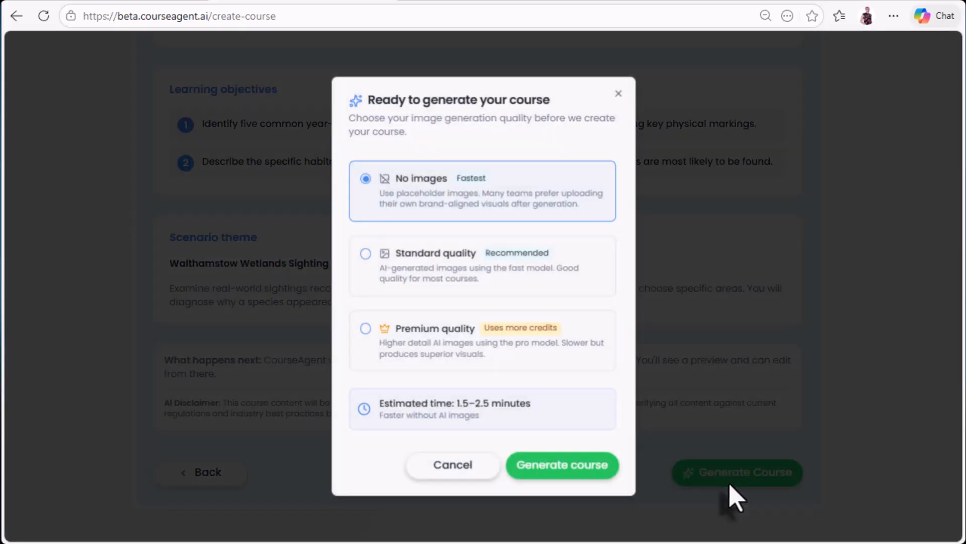
pyautogui.click(455, 277)
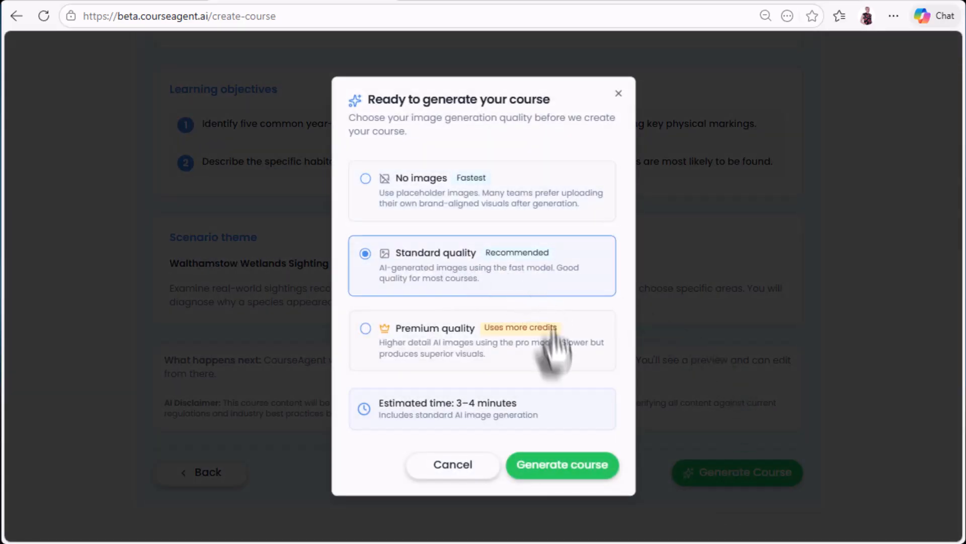
pyautogui.click(559, 471)
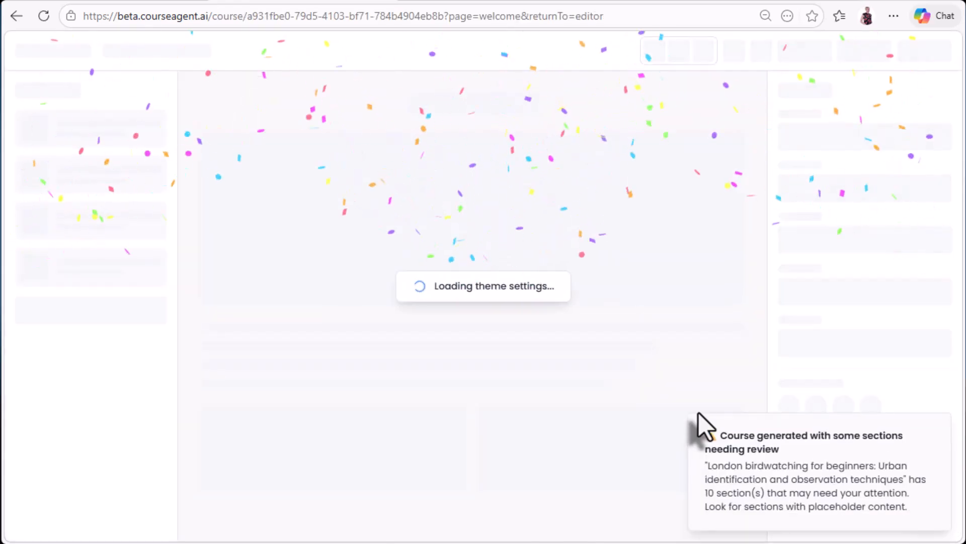
# Step: Start the course preview from its welcome page and look through the second page down to the question
pyautogui.scroll(-3, 698, 413)
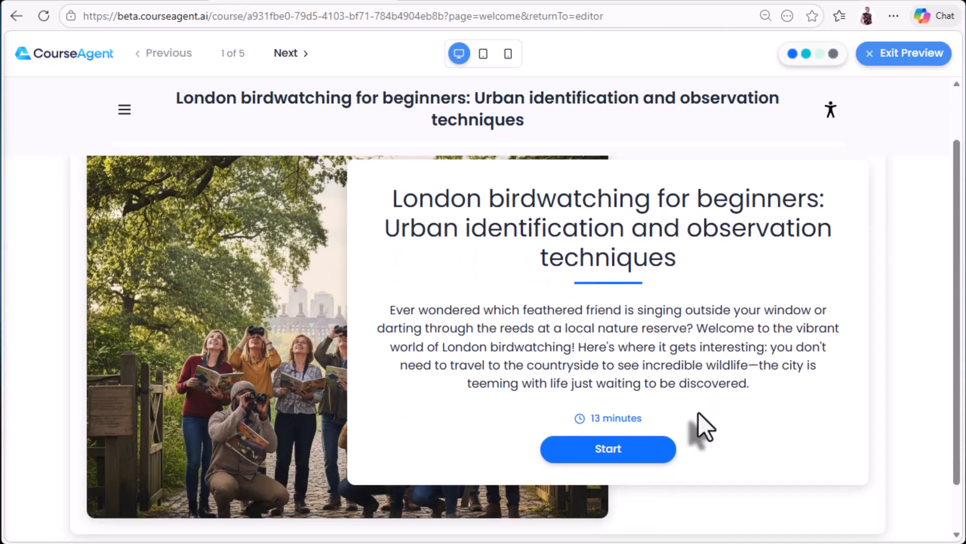
pyautogui.click(618, 395)
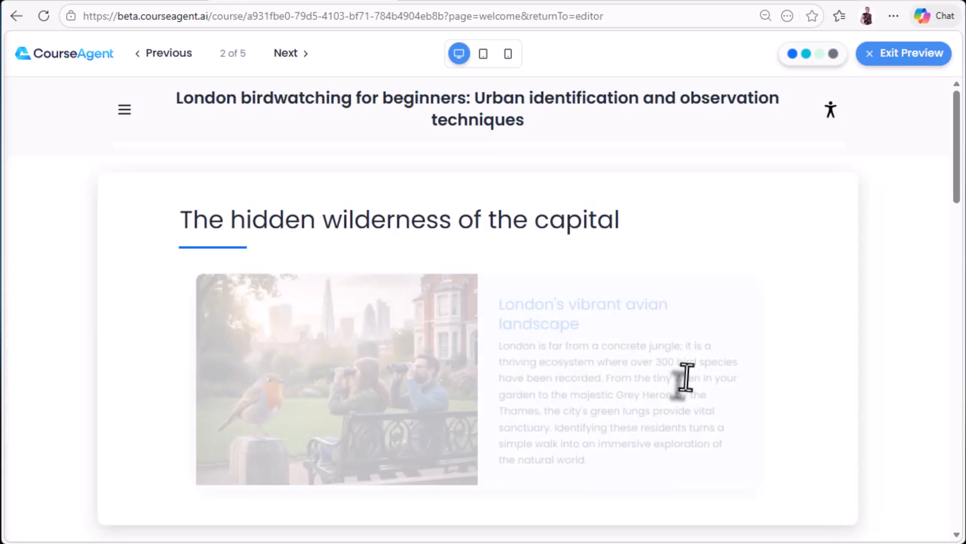
pyautogui.scroll(-3, 682, 379)
pyautogui.scroll(-3, 687, 376)
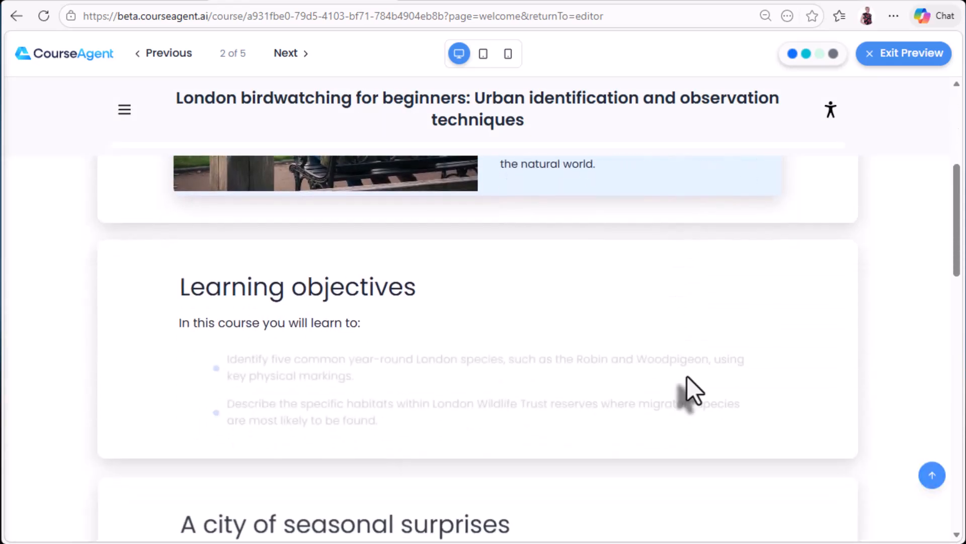
pyautogui.scroll(-5, 687, 376)
pyautogui.scroll(-12, 687, 376)
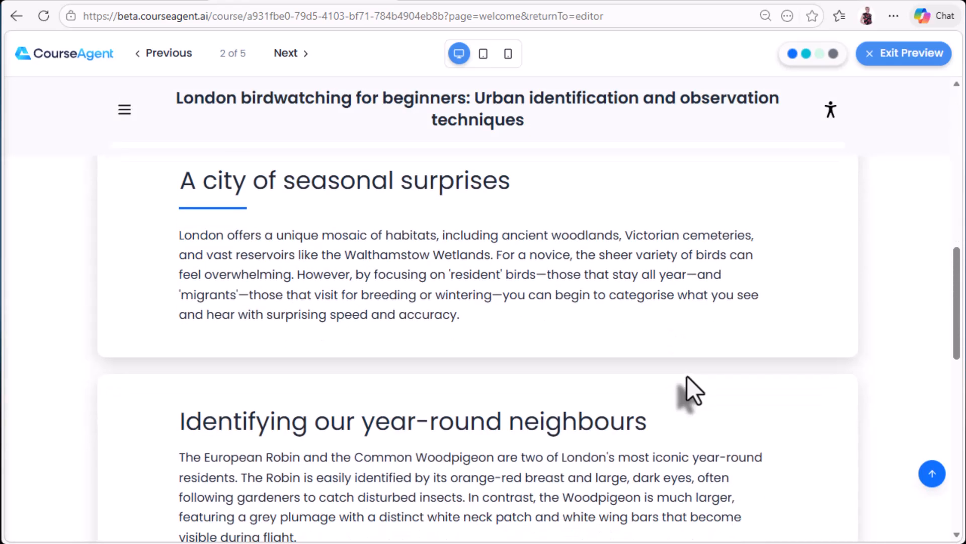
pyautogui.scroll(-3, 687, 376)
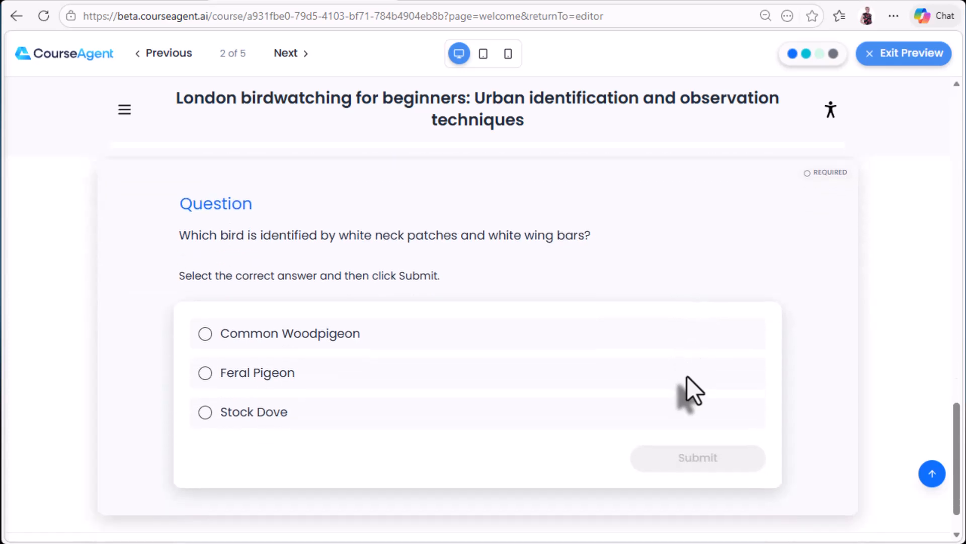
# Step: Submit Common Woodpigeon as the answer to the preview question about white neck patches and close the answer feedback
pyautogui.click(644, 334)
pyautogui.click(695, 455)
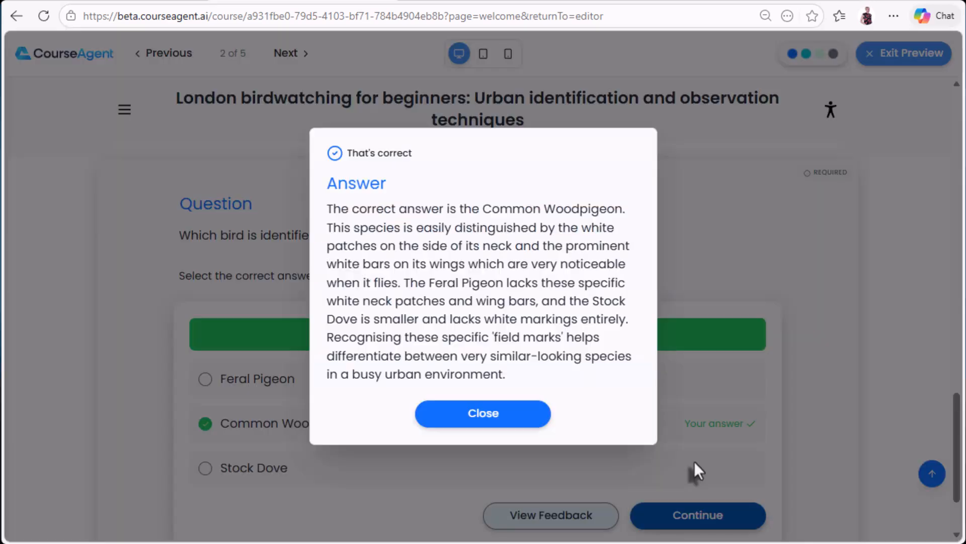
pyautogui.click(516, 424)
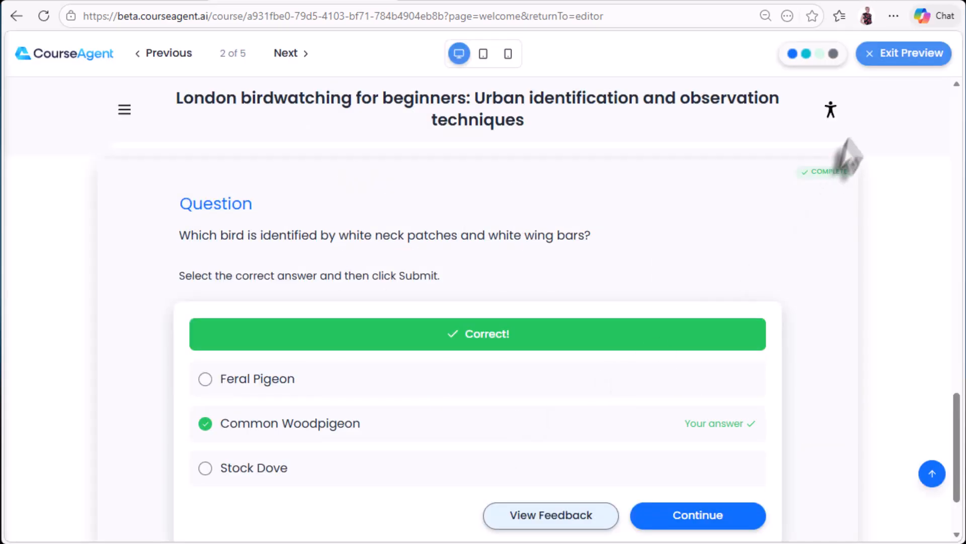
# Step: Exit the preview to the course editor and open the welcome page's introductory paragraph for editing
pyautogui.click(906, 56)
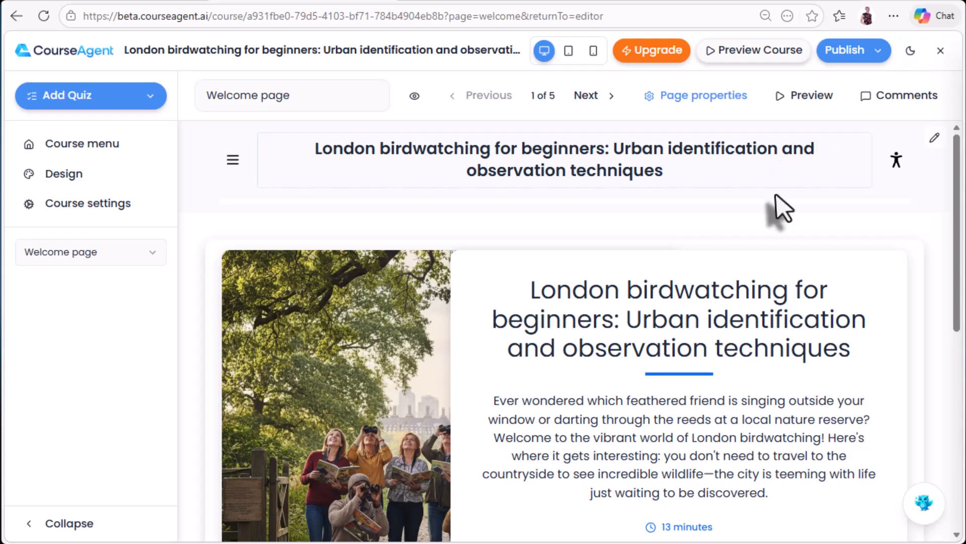
pyautogui.scroll(-3, 781, 206)
pyautogui.click(703, 297)
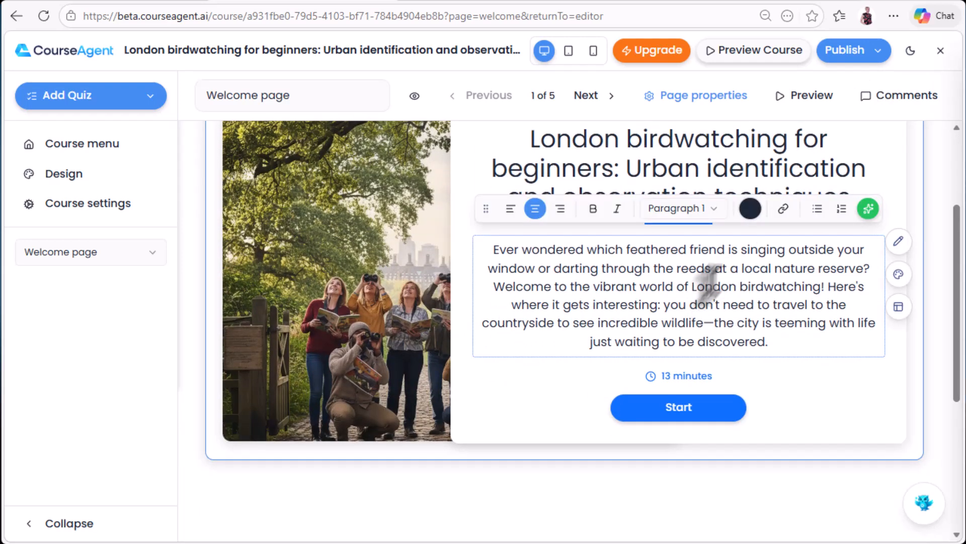